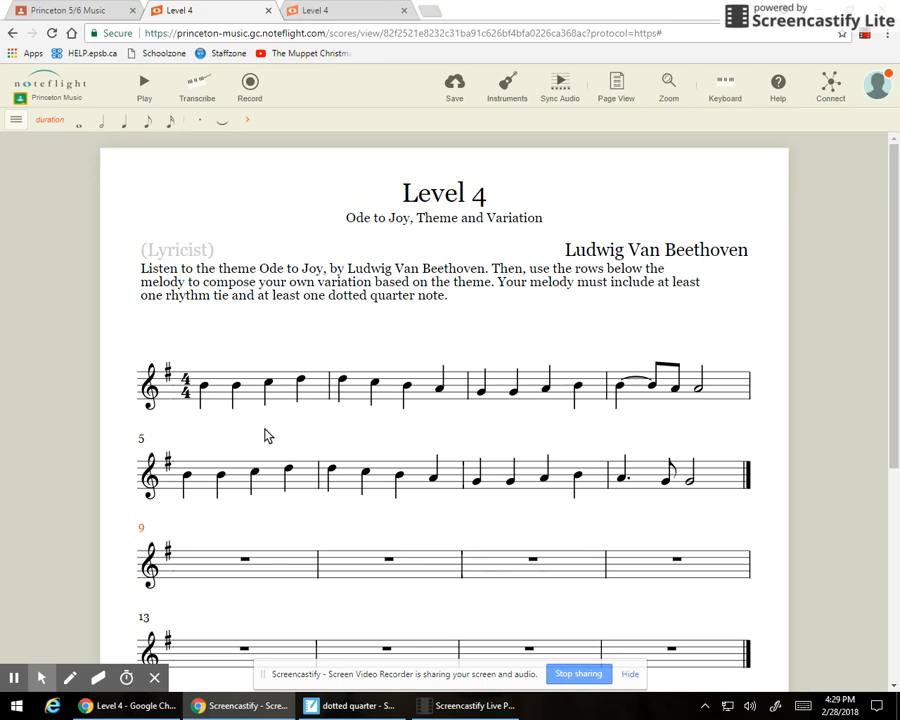
Switch to the dotted quarter page in SMART Notebook and remove the screen shade covering its lower half.
mouse_move(353, 712)
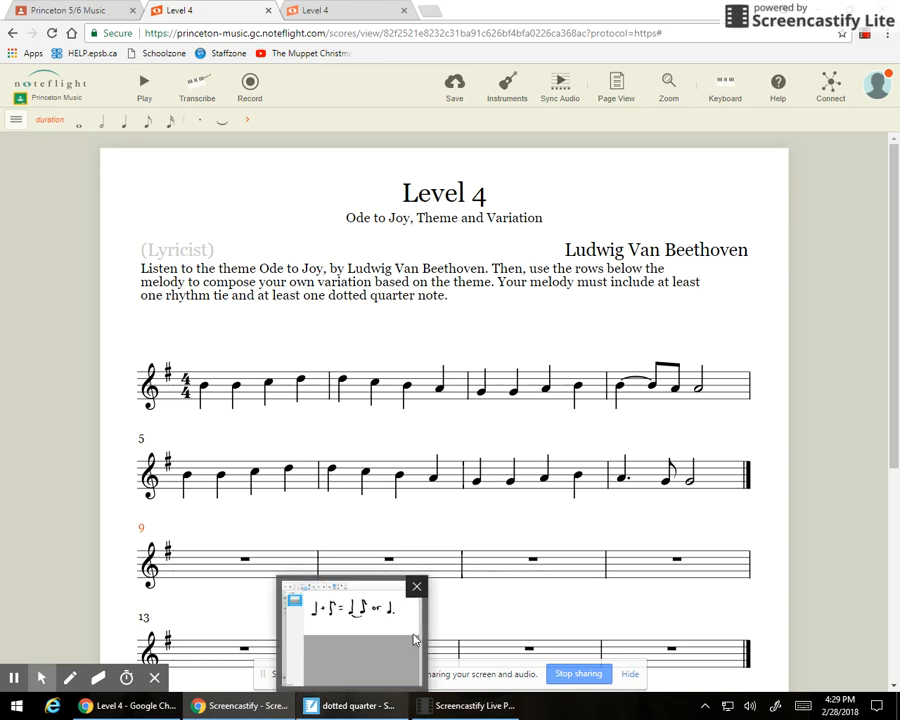
left_click(360, 710)
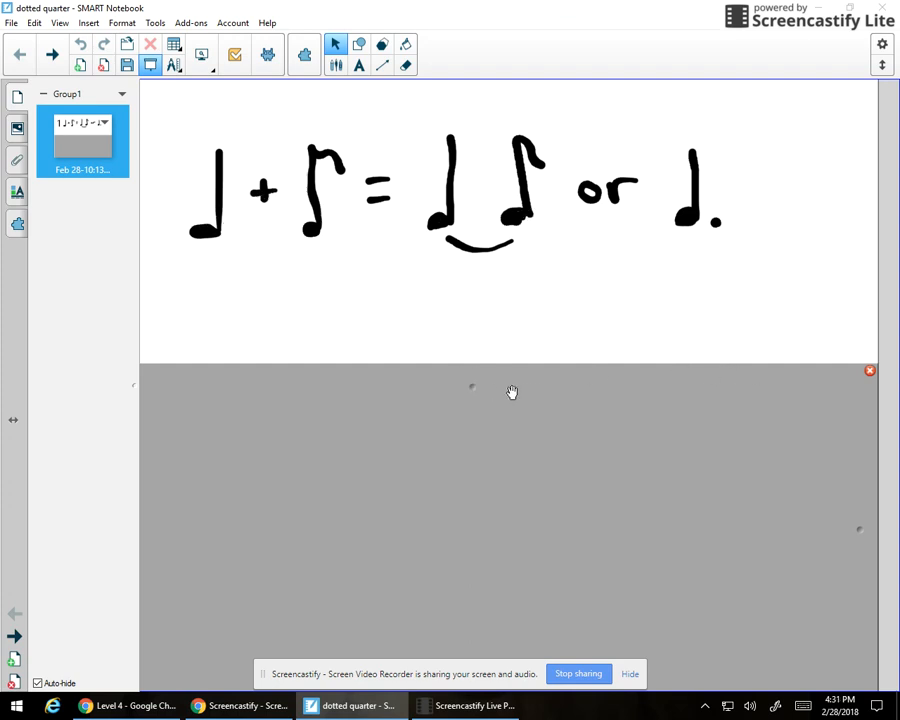
left_click(870, 372)
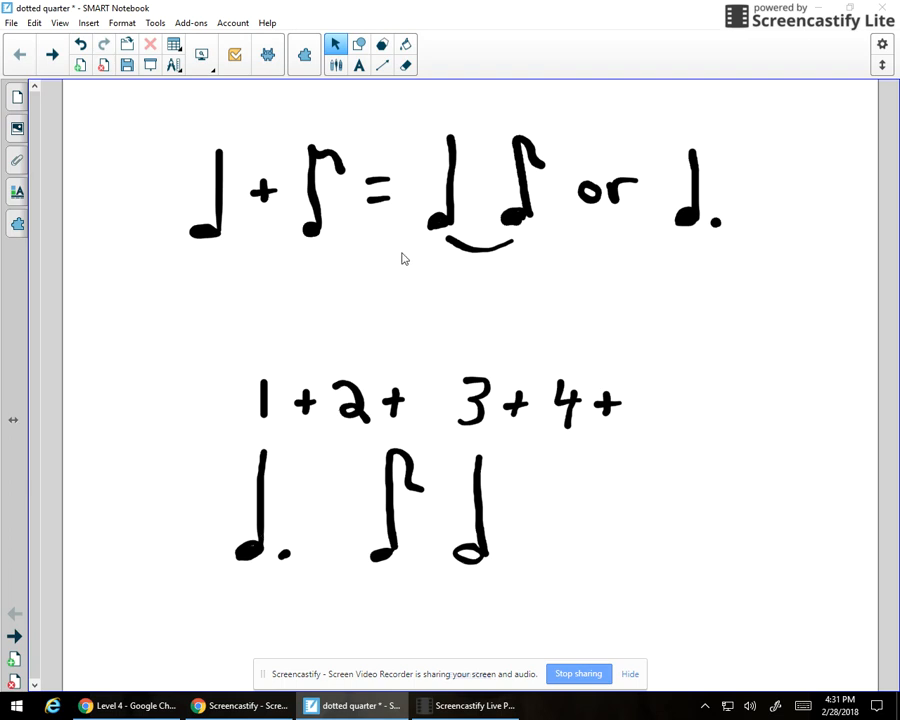
left_click(445, 220)
left_click(406, 276)
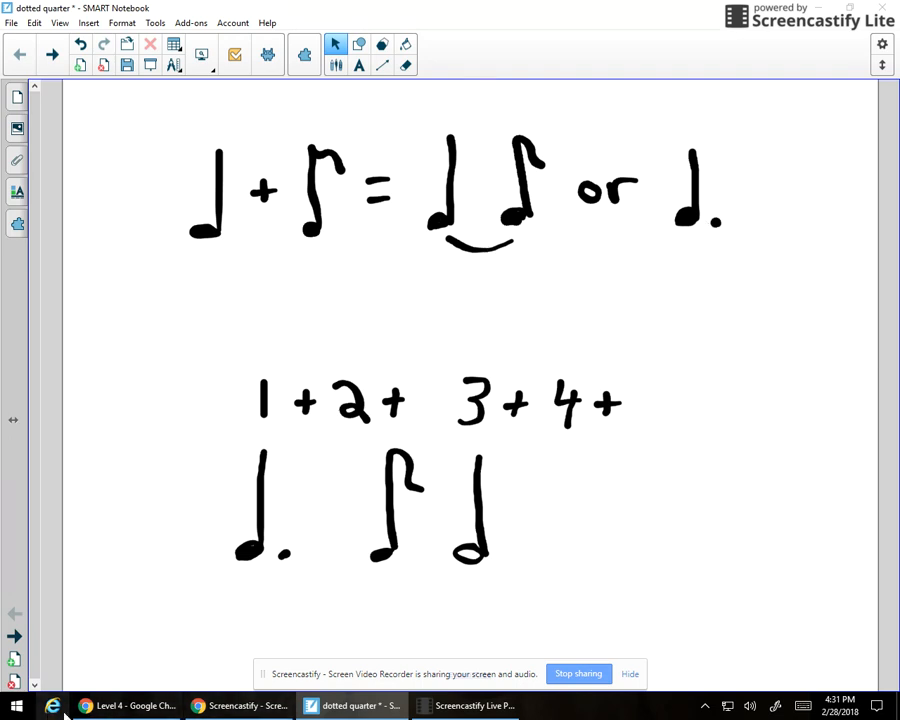
Return to the Level 4 score in Noteflight, play the Ode to Joy theme from its first note and stop playback at its end.
left_click(131, 712)
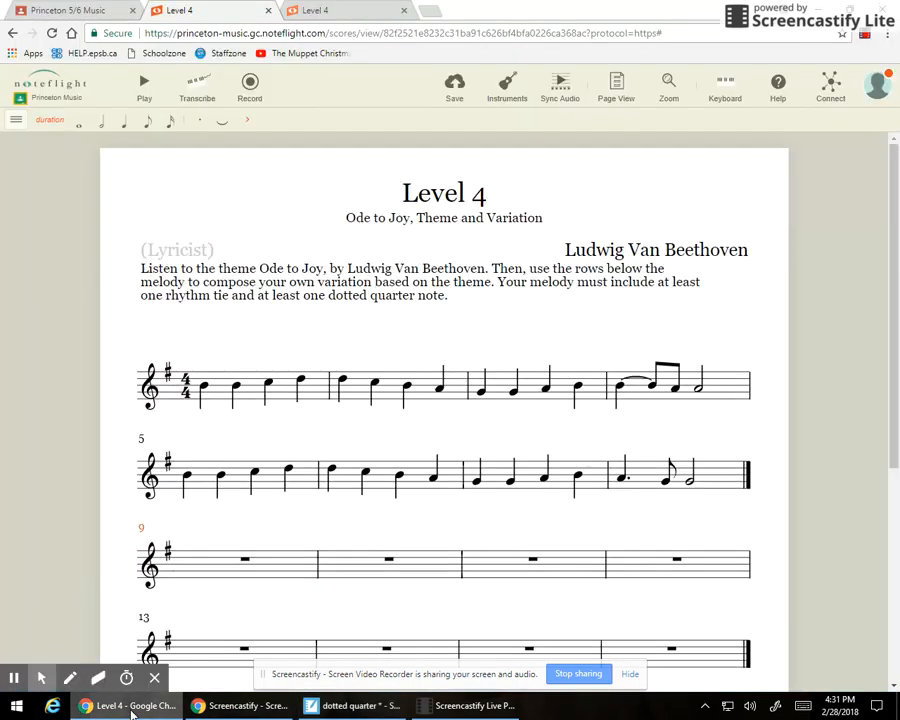
left_click(493, 710)
left_click(493, 710)
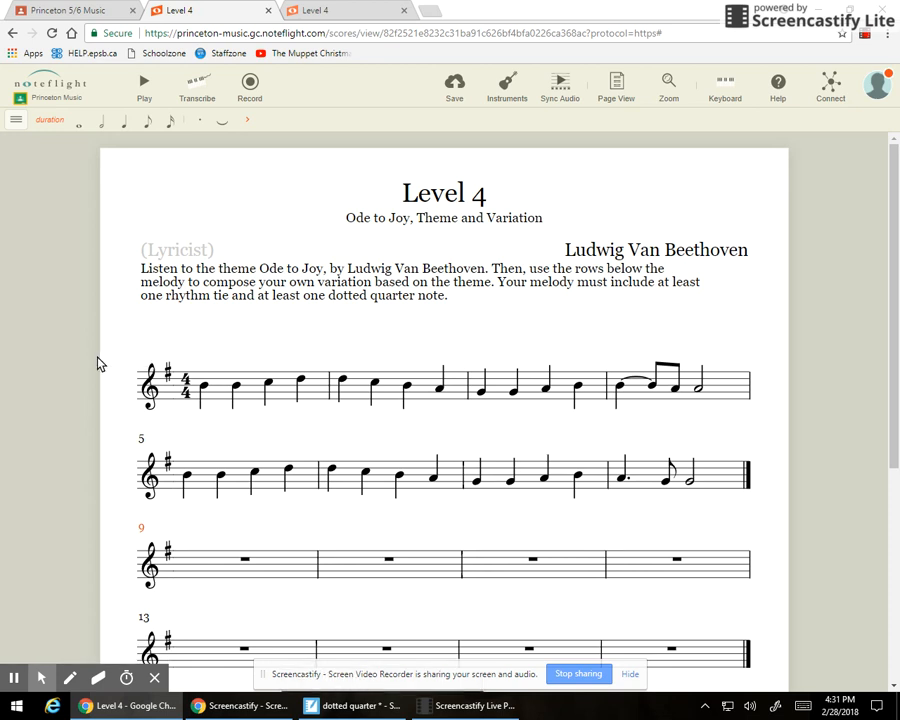
scroll(96, 364, "down", 1)
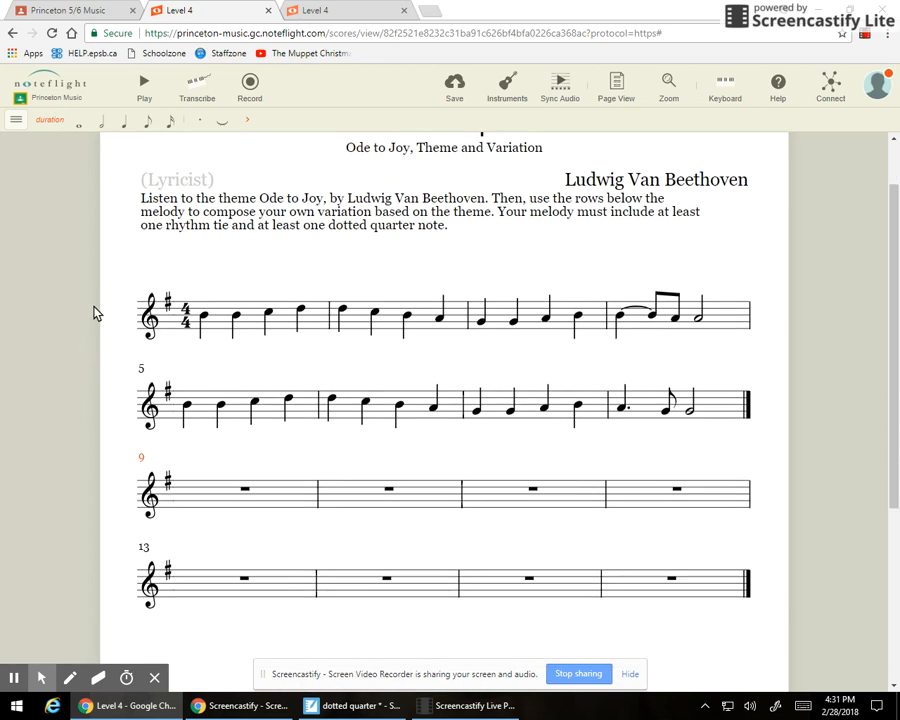
scroll(213, 259, "up", 1)
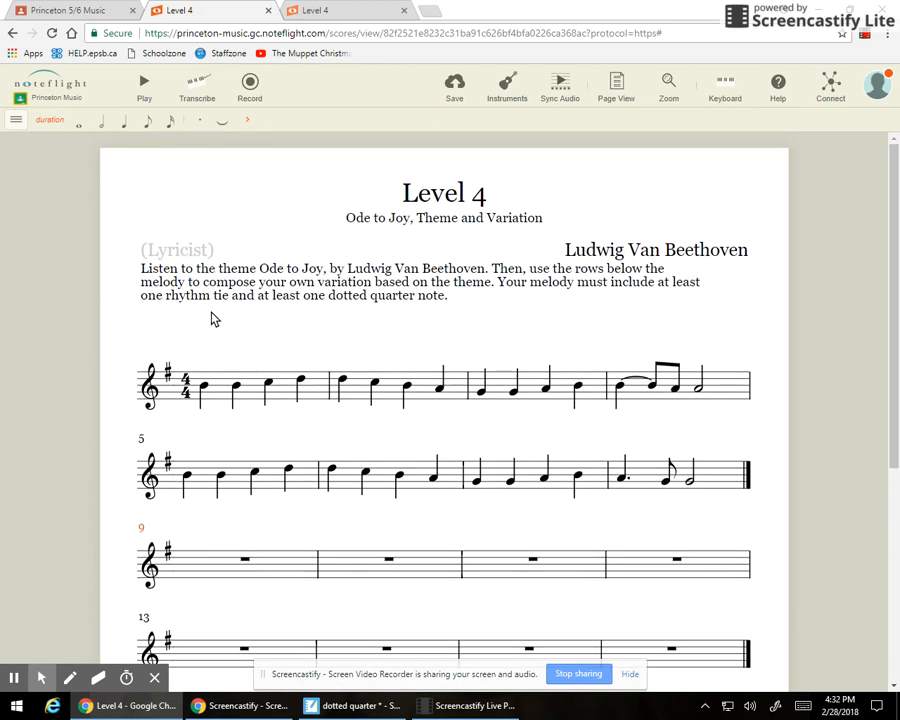
left_click(203, 388)
left_click(138, 88)
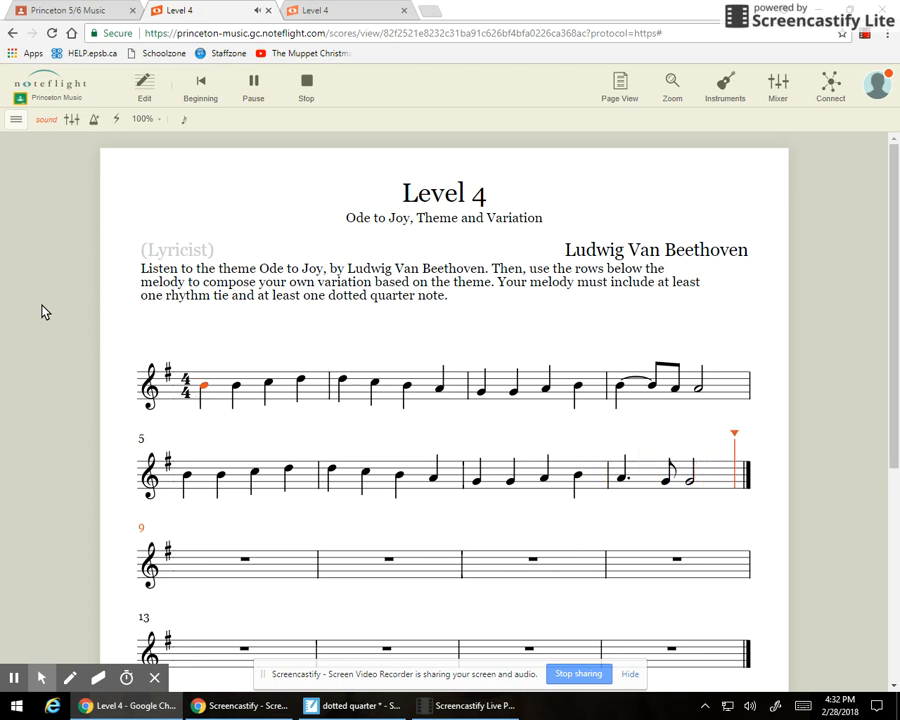
left_click(306, 88)
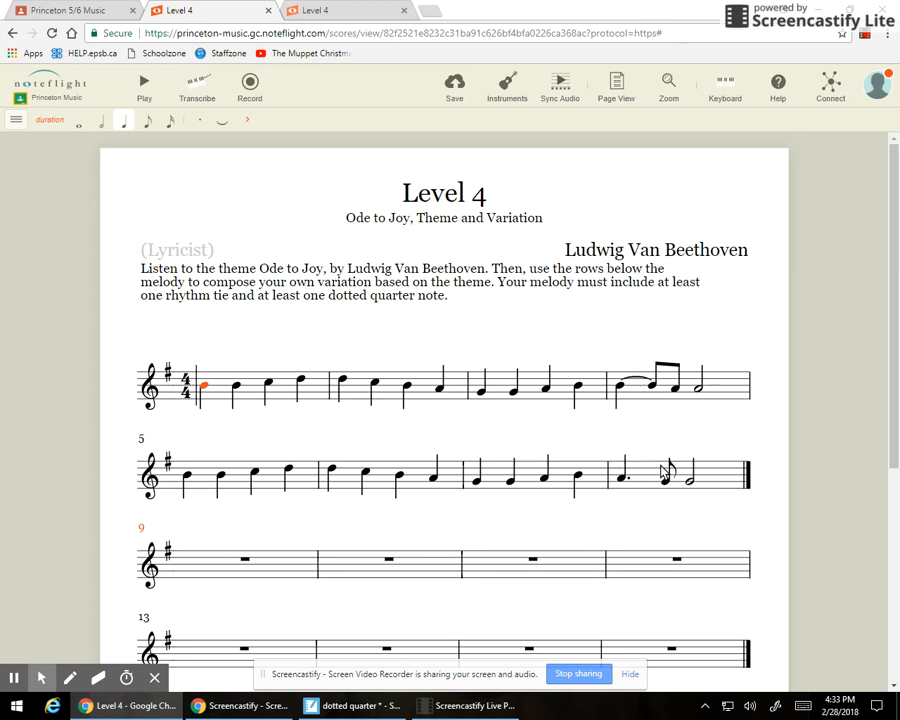
Fill measure 9 with the quarter notes B, B, C and D, copying the theme's opening measure.
scroll(341, 387, "down", 1)
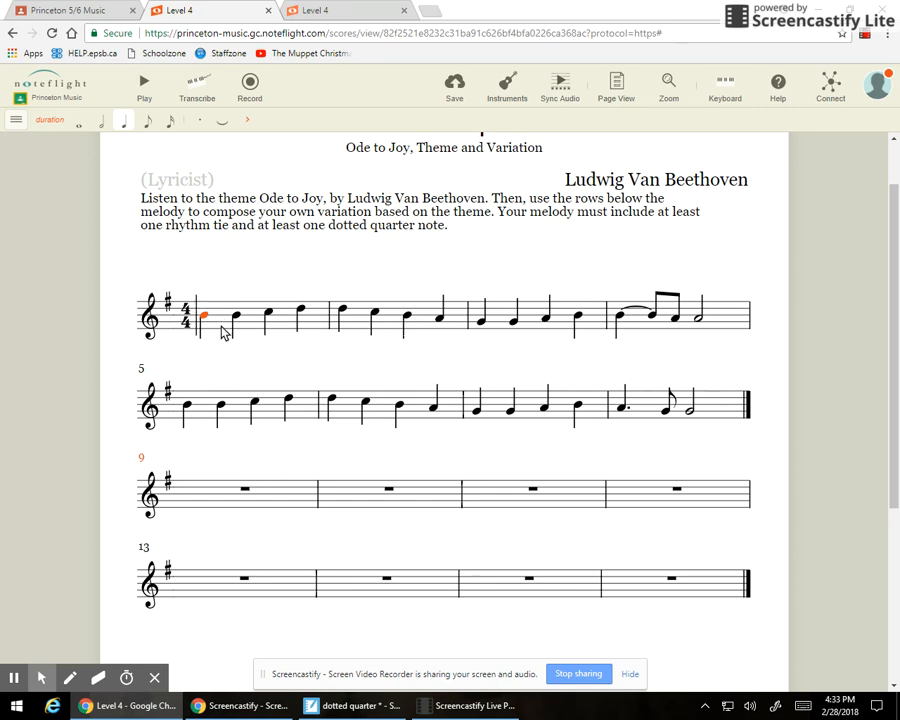
left_click(193, 488)
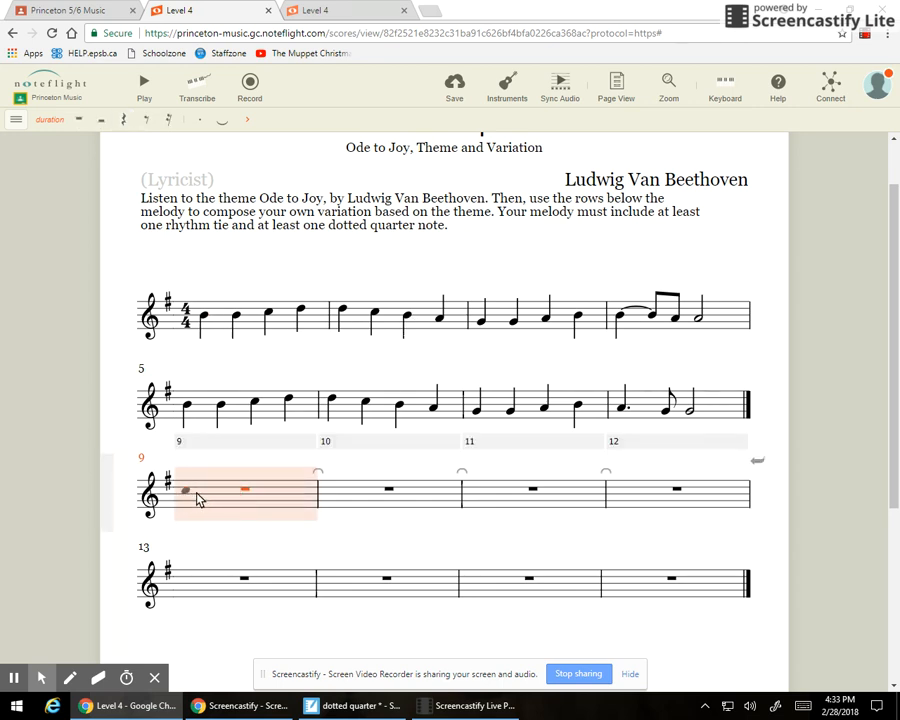
left_click(196, 498)
left_click(236, 491)
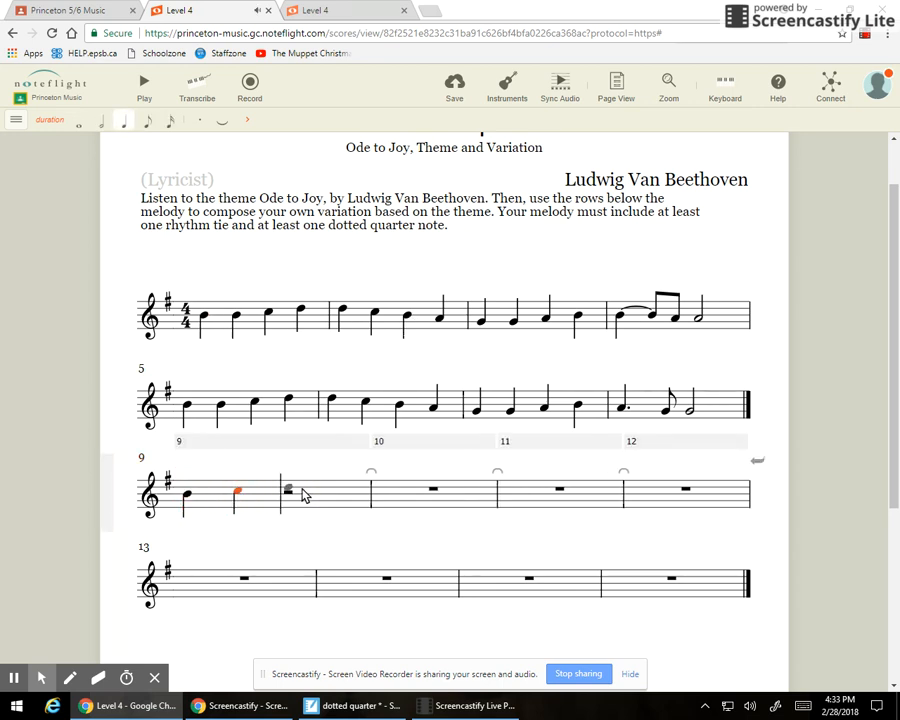
left_click(286, 492)
left_click(334, 486)
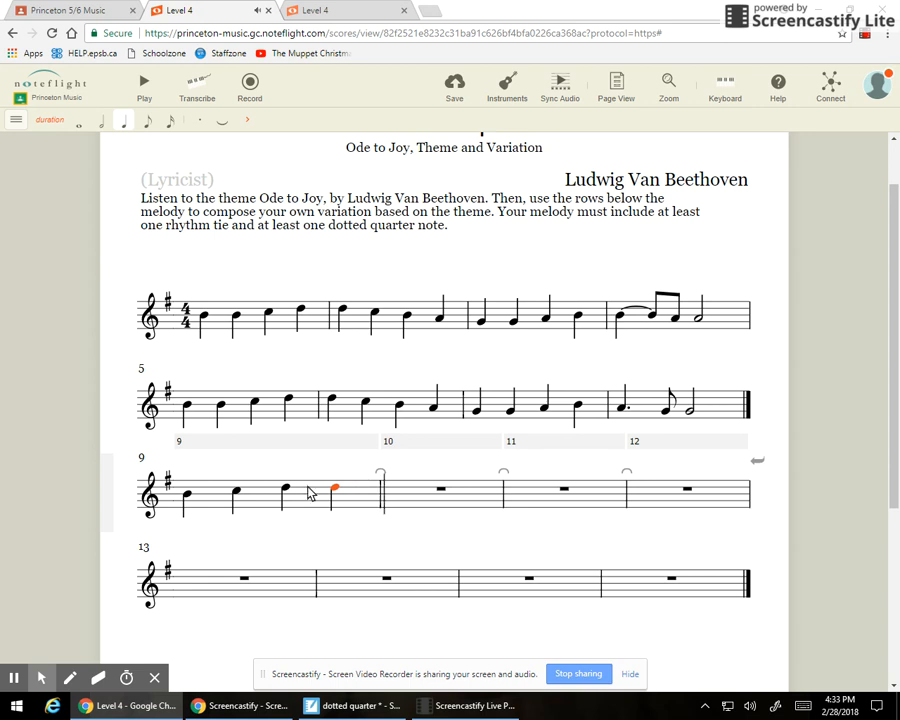
left_click(236, 492)
key("Right")
key("Right")
Fill measure 10 with the quarter notes D, C, B and A.
left_click(394, 491)
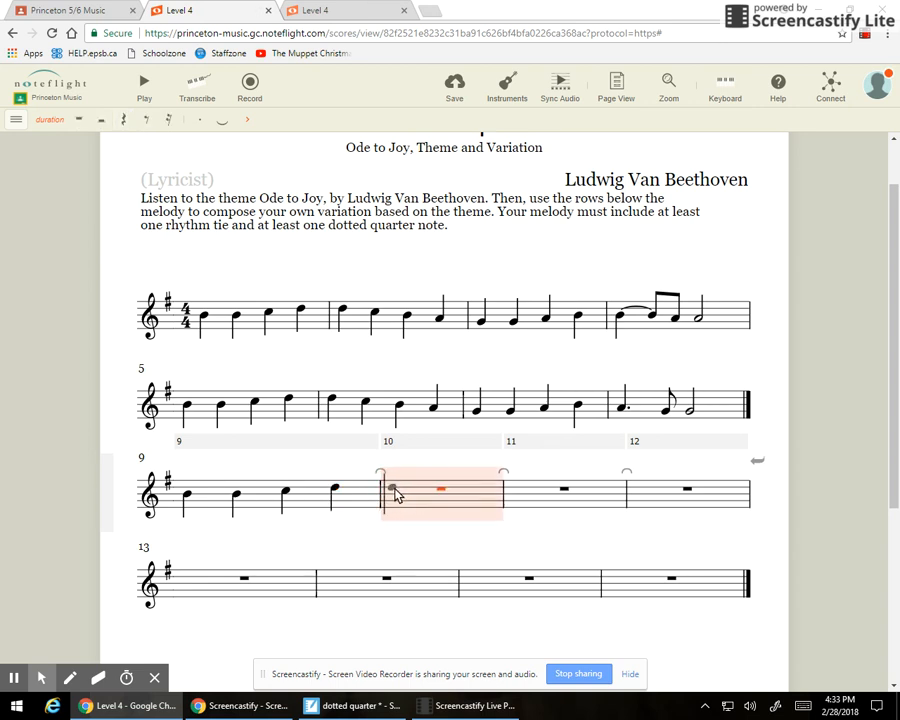
left_click(394, 491)
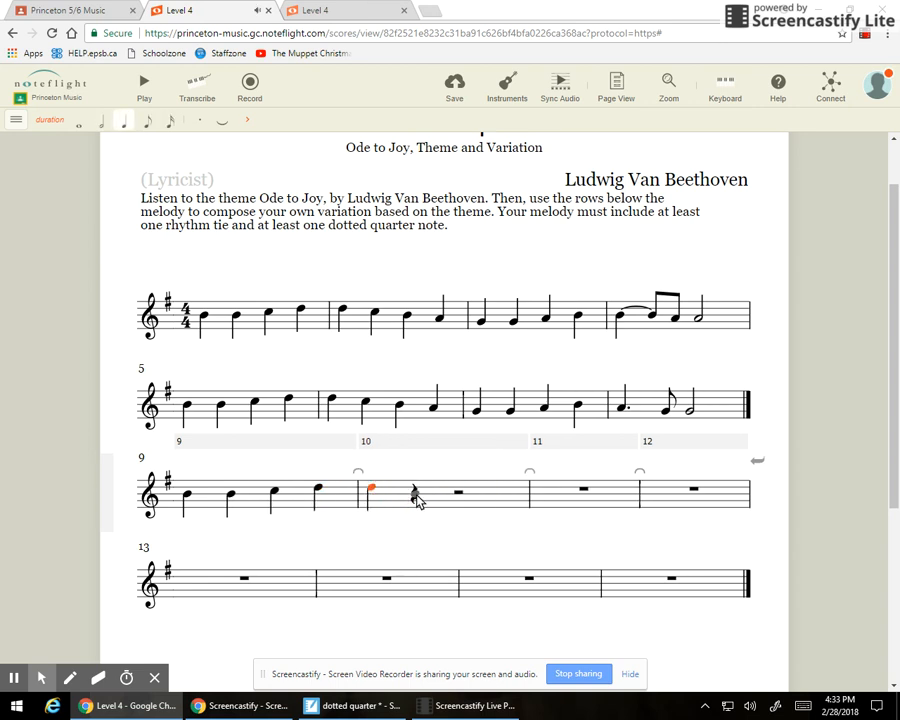
left_click(414, 495)
left_click(458, 496)
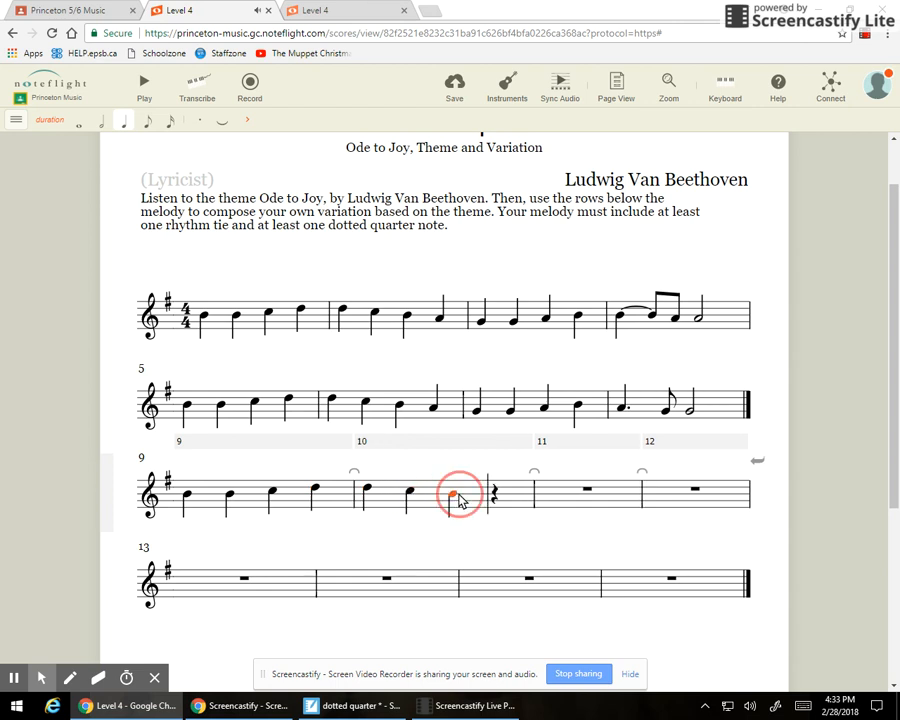
left_click(495, 497)
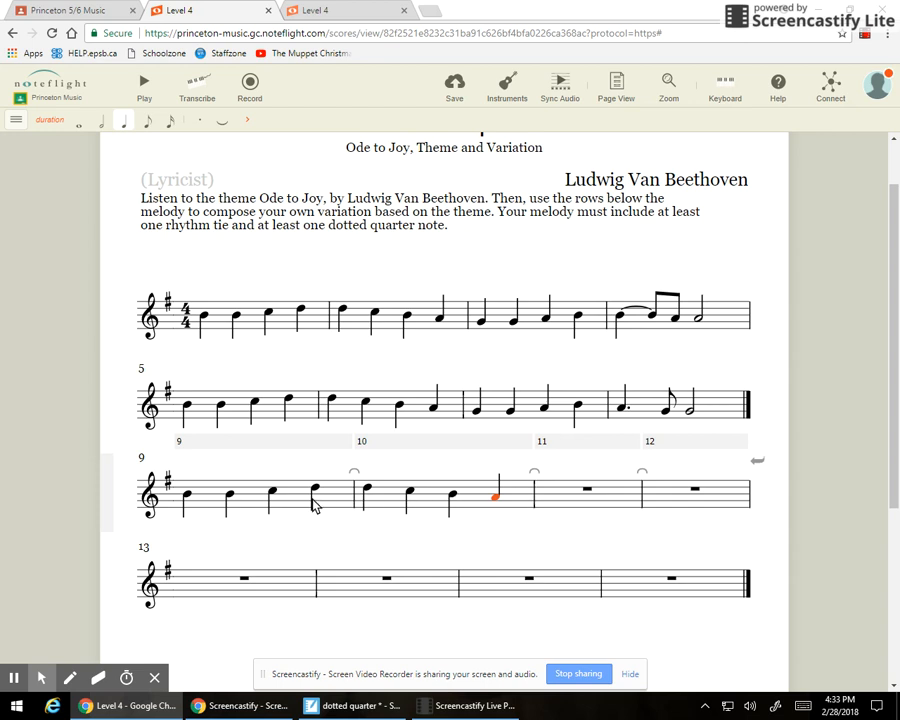
Turn the first B of measure 9 into a dotted quarter note and replace the eighth rest after it with an eighth-note B.
left_click(187, 499)
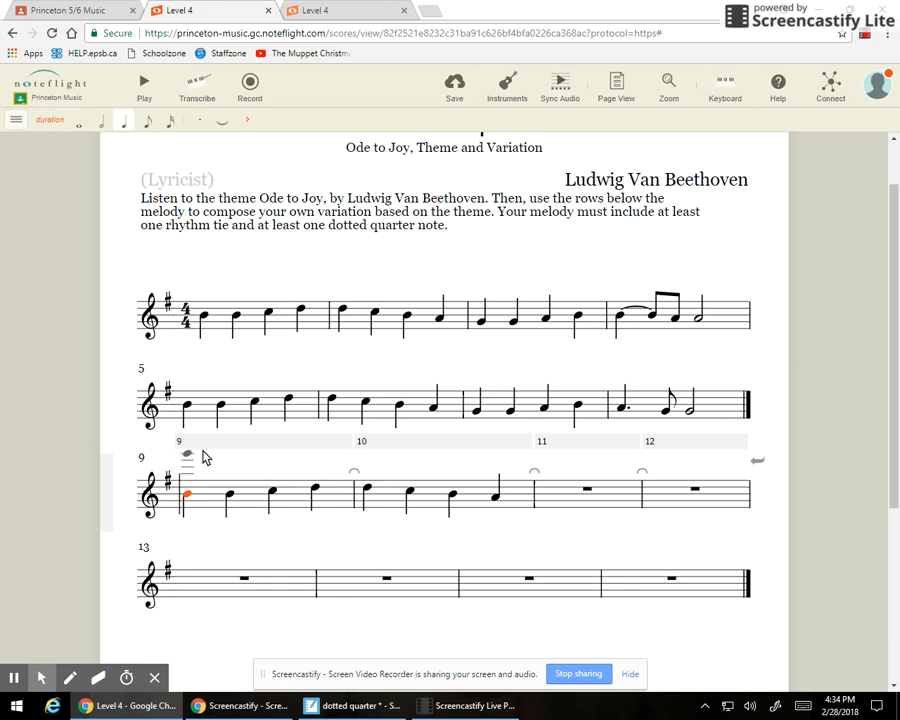
left_click(201, 128)
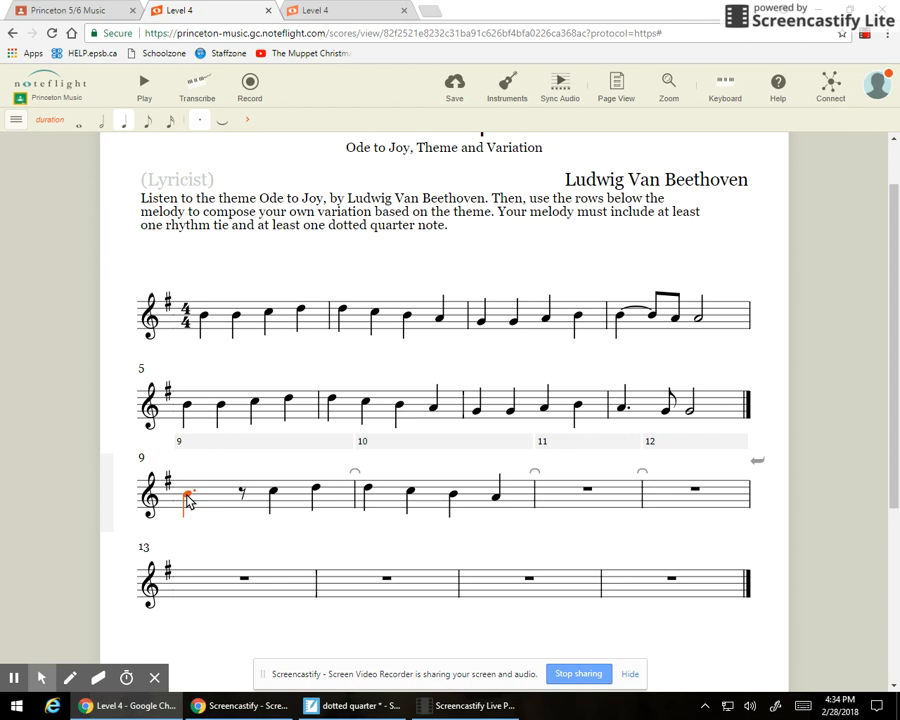
left_click(243, 493)
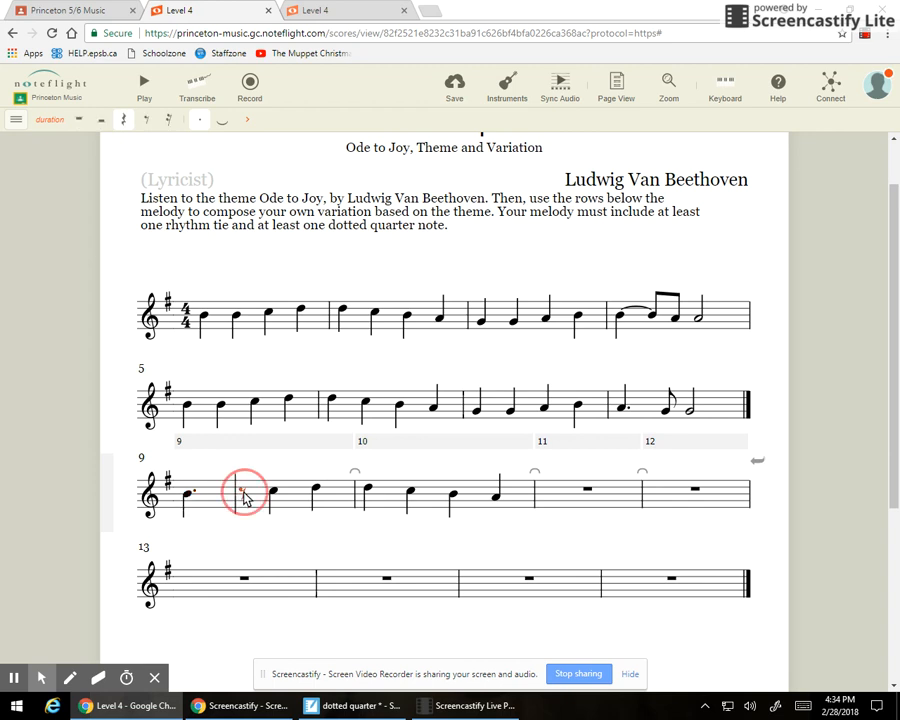
left_click(245, 496)
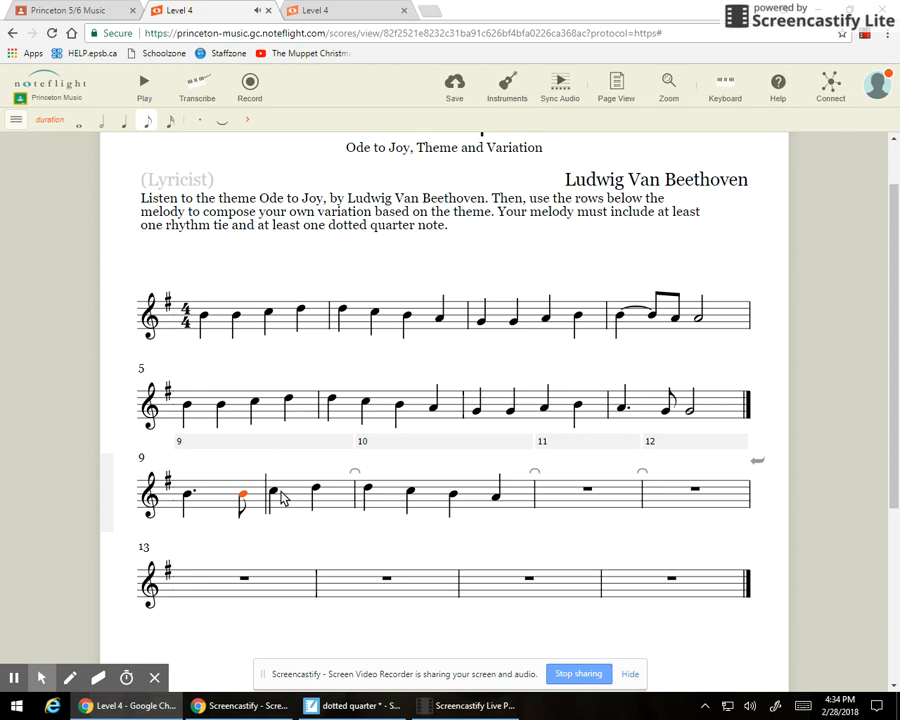
In measure 10, make the first D an eighth note, add an eighth-note C after it, and change the following quarter note to B.
left_click(368, 490)
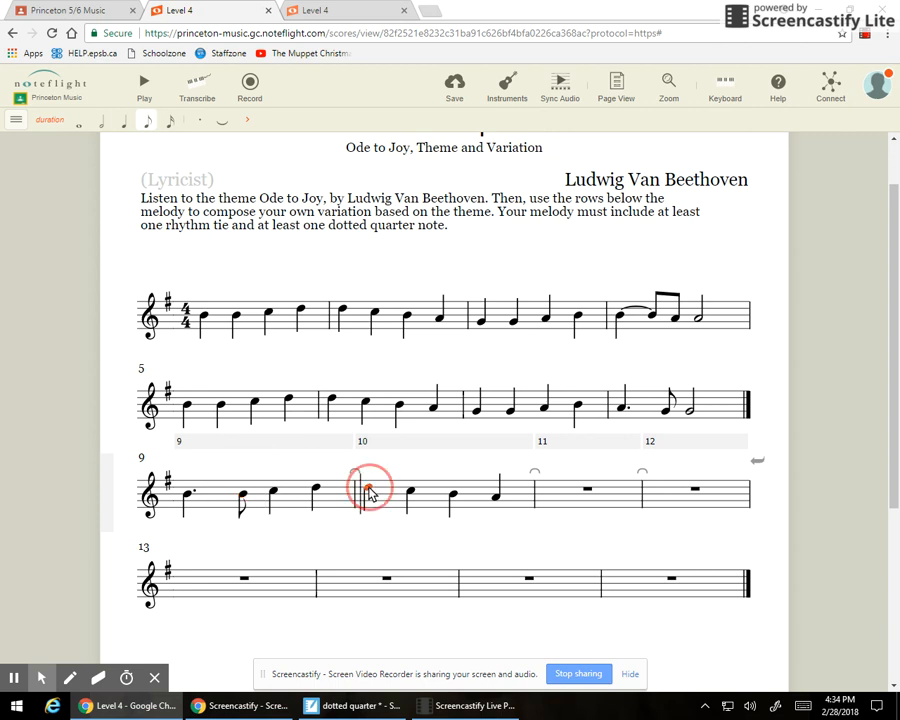
left_click(148, 123)
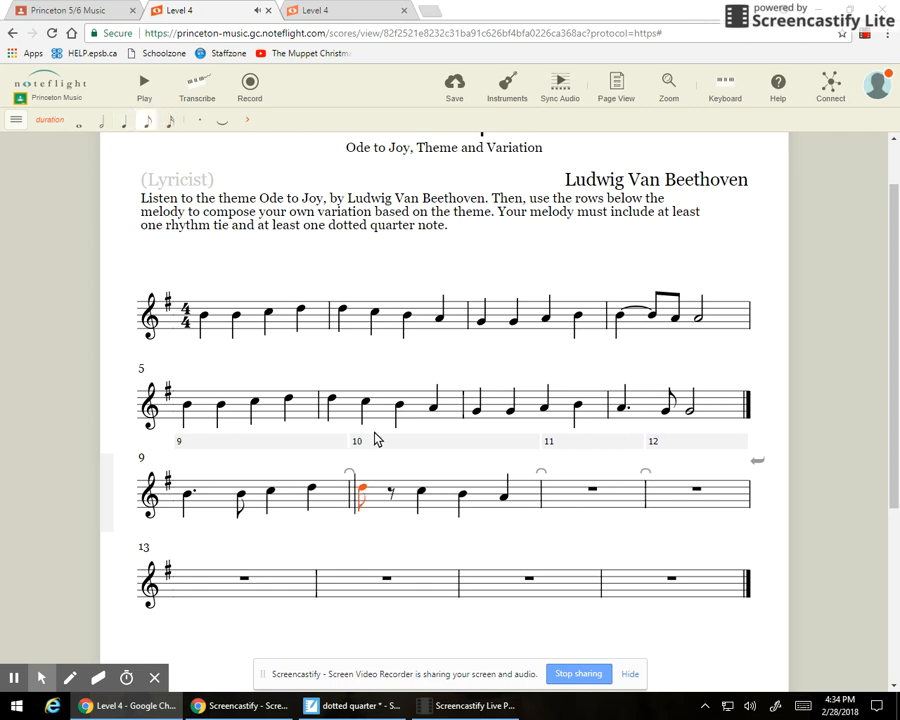
left_click(390, 490)
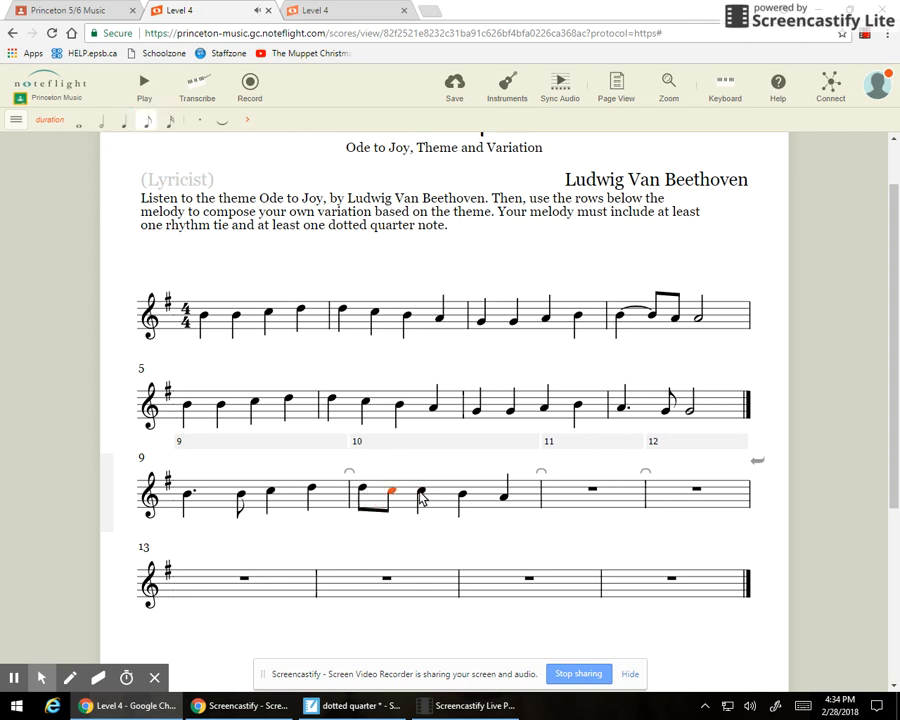
left_click(421, 496)
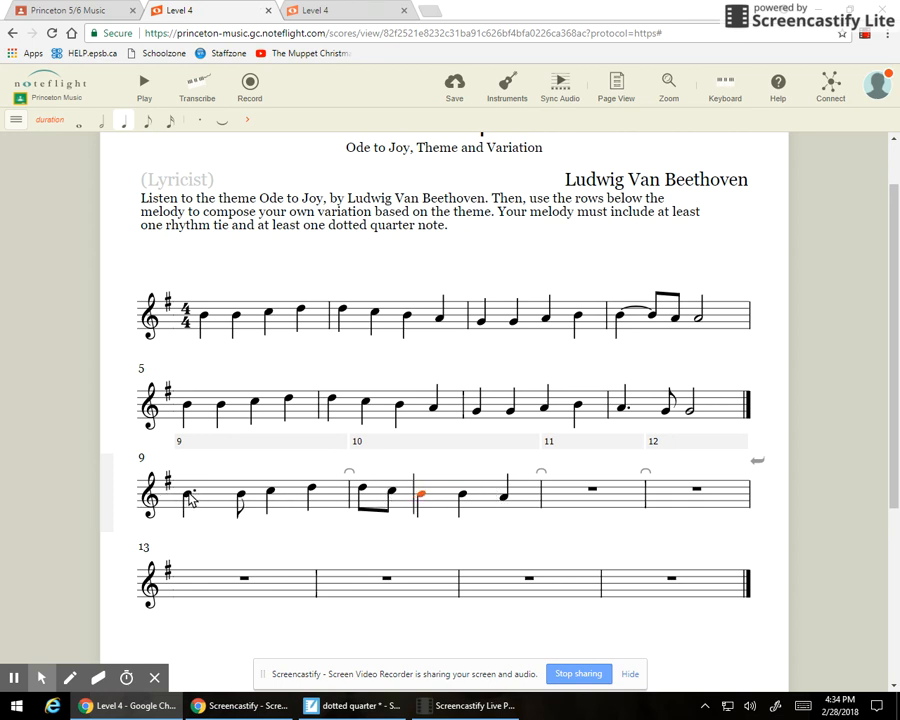
Play the variation from the first note of measure 9 and stop playback after measure 10.
left_click(188, 497)
left_click(145, 83)
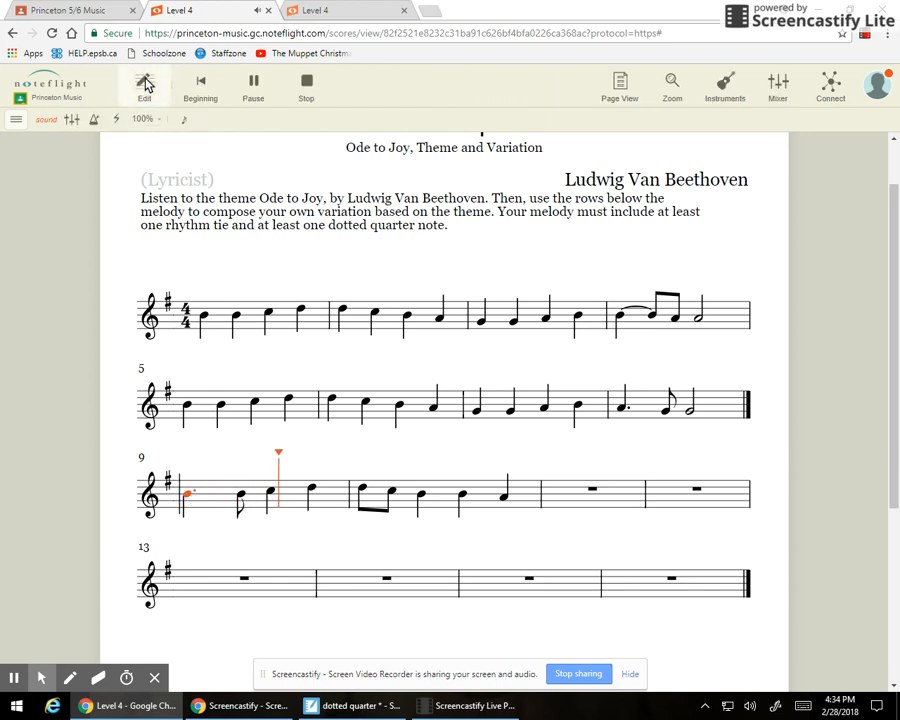
left_click(308, 90)
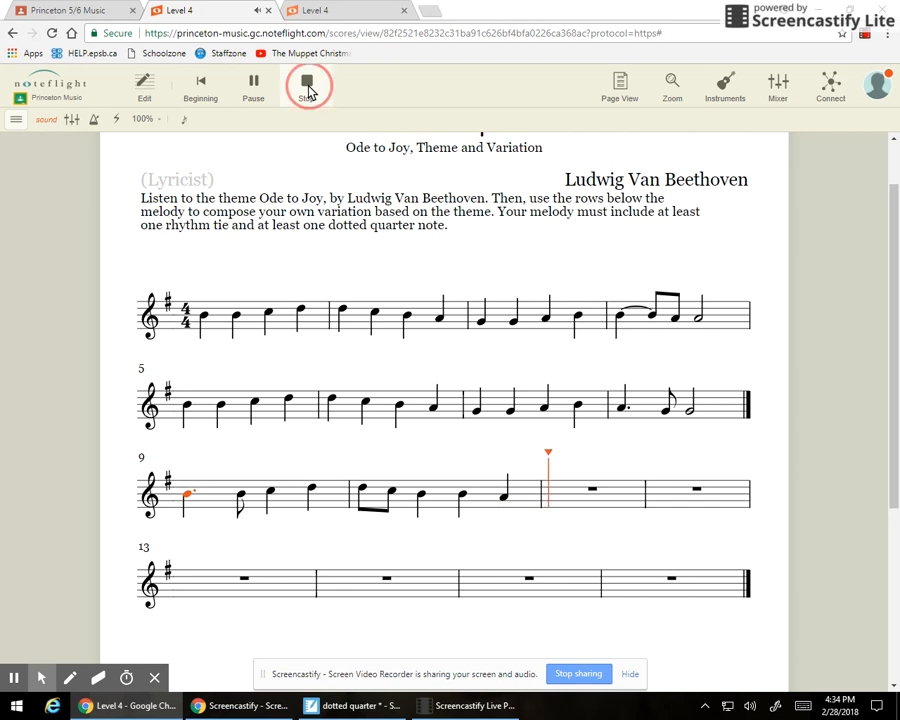
left_click(189, 500)
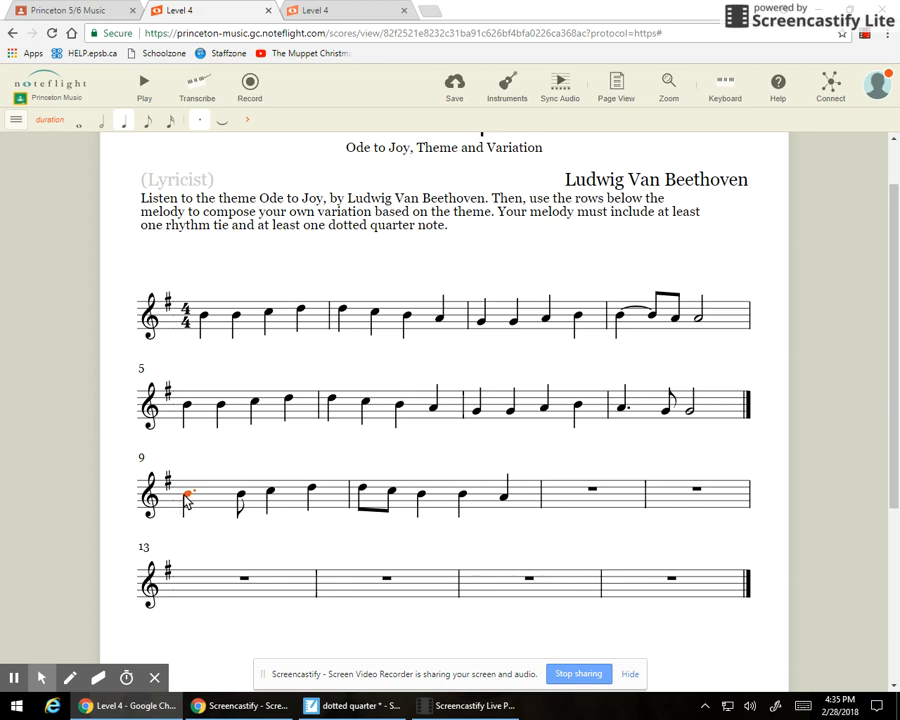
Open the other Level 4 score with the completed variation, play it from the beginning and stop playback at the end.
left_click(338, 17)
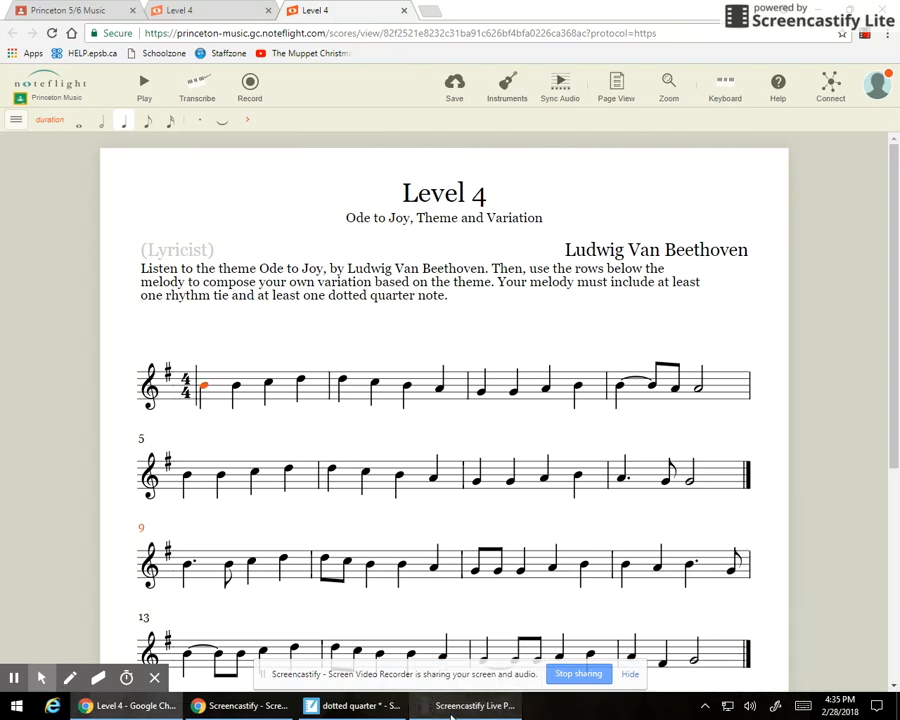
scroll(397, 410, "down", 2)
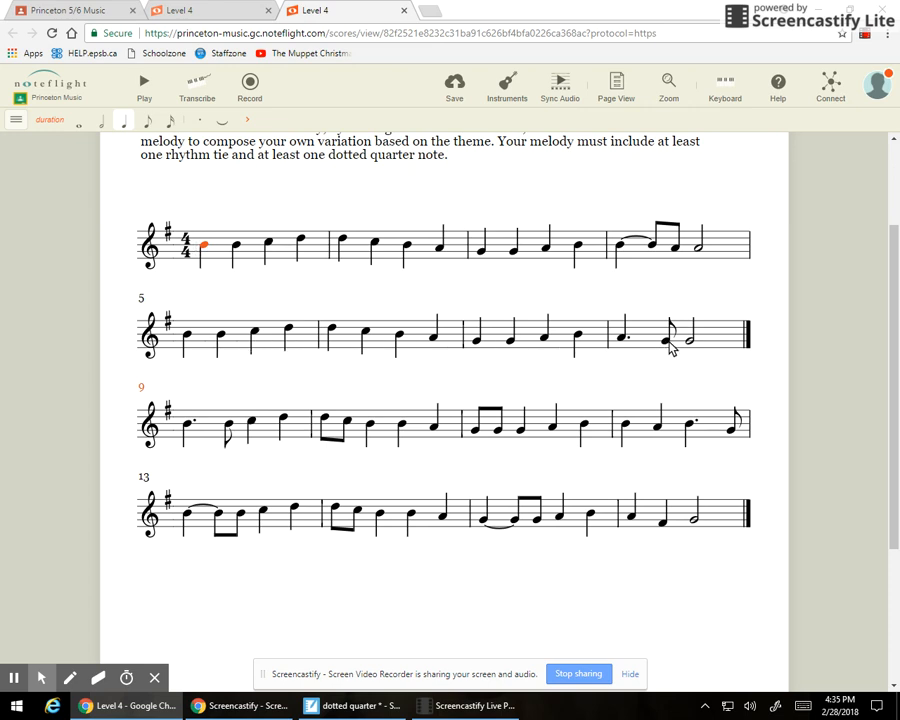
left_click(144, 88)
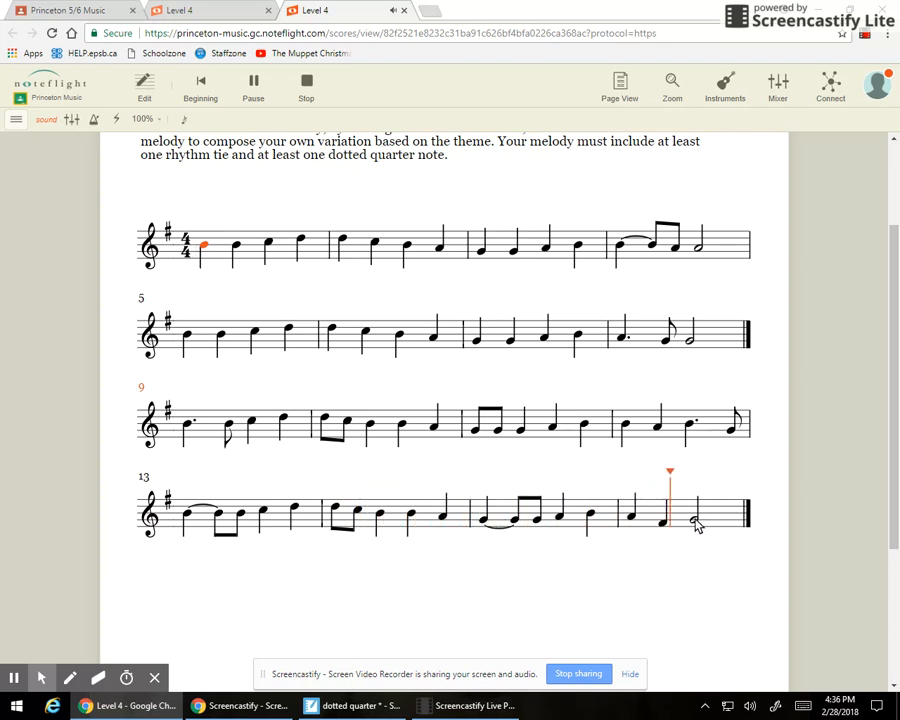
left_click(312, 96)
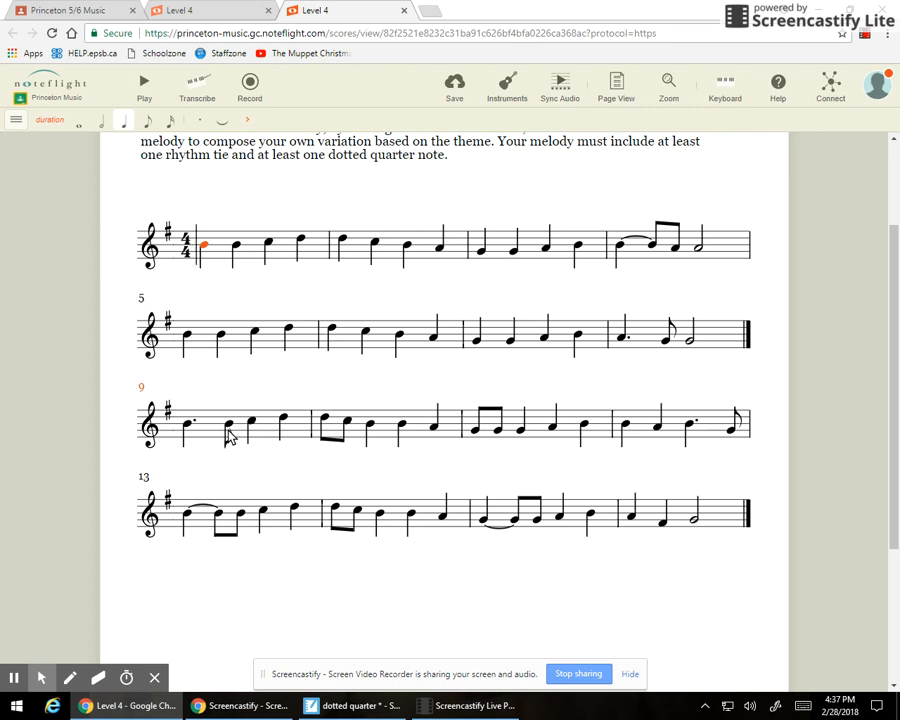
Save the completed Level 4 score, turn it in as the Google Classroom assignment and close the score details.
scroll(234, 430, "up", 1)
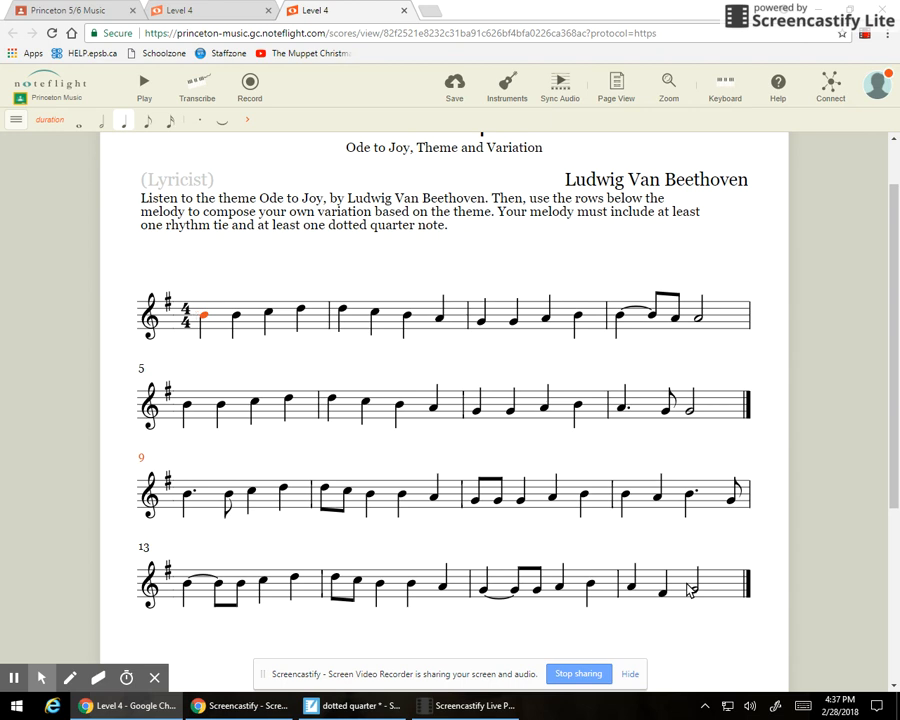
left_click(453, 83)
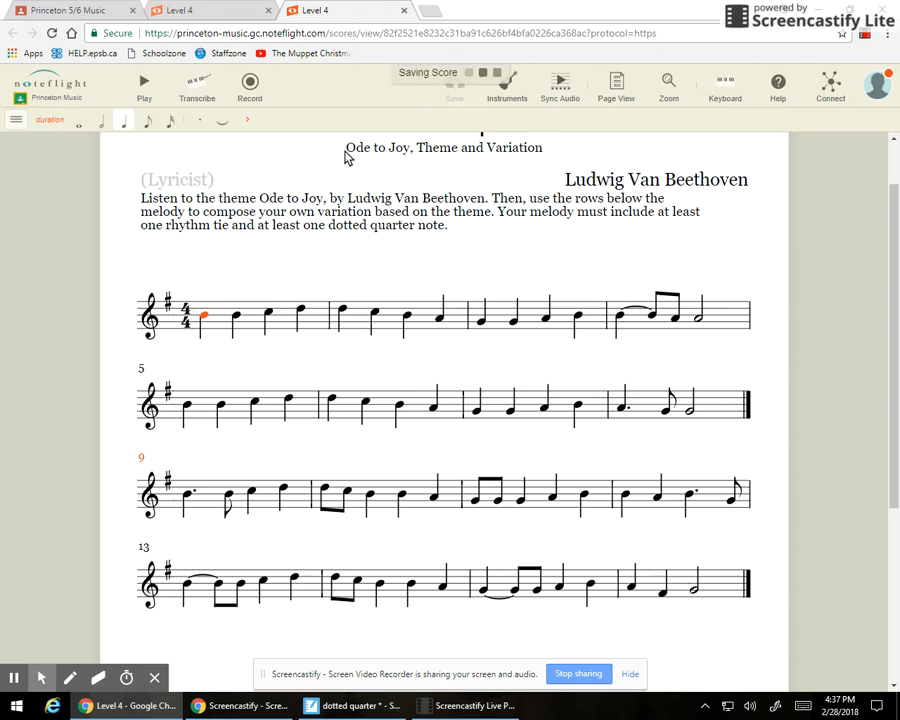
left_click(836, 92)
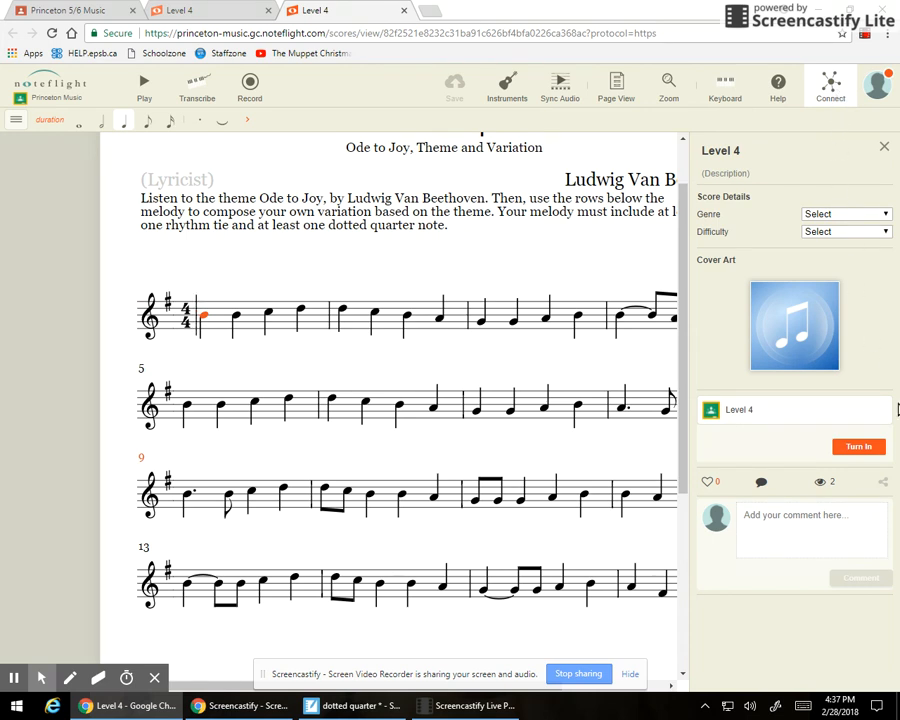
left_click(860, 449)
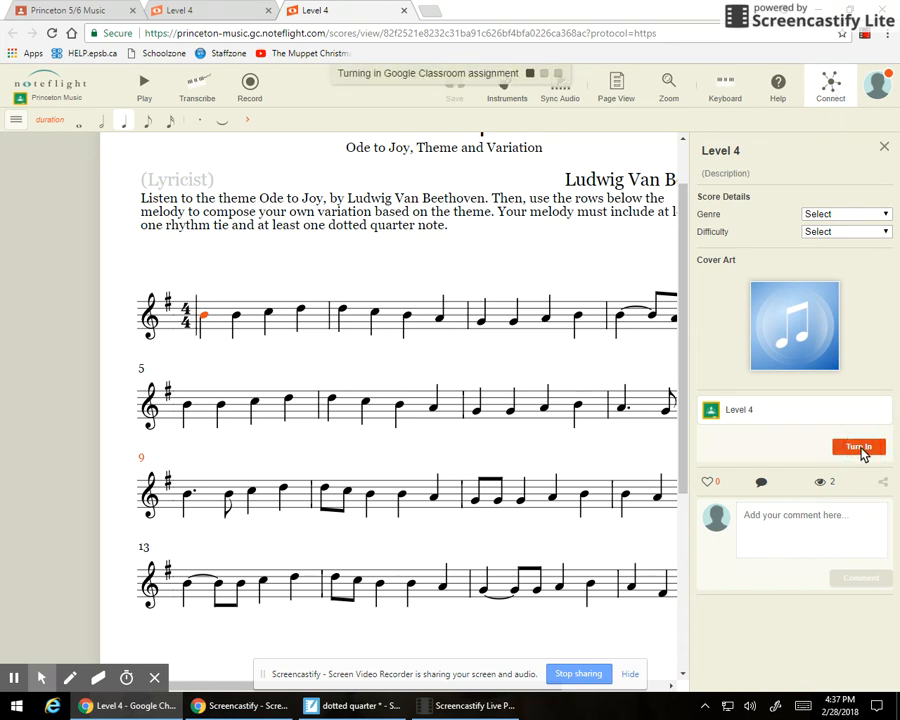
left_click(884, 147)
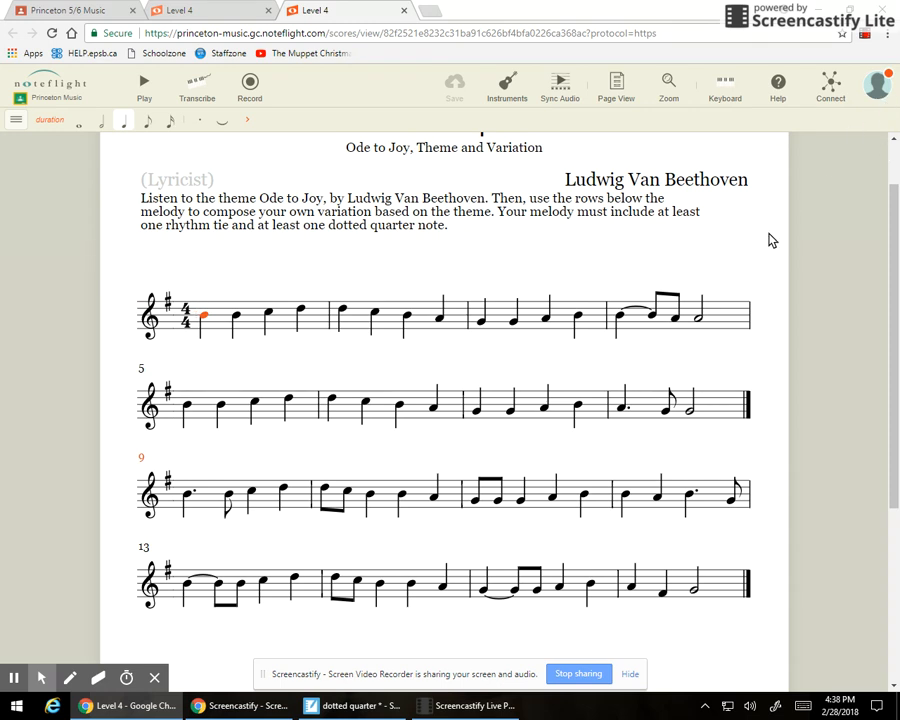
scroll(771, 242, "up", 1)
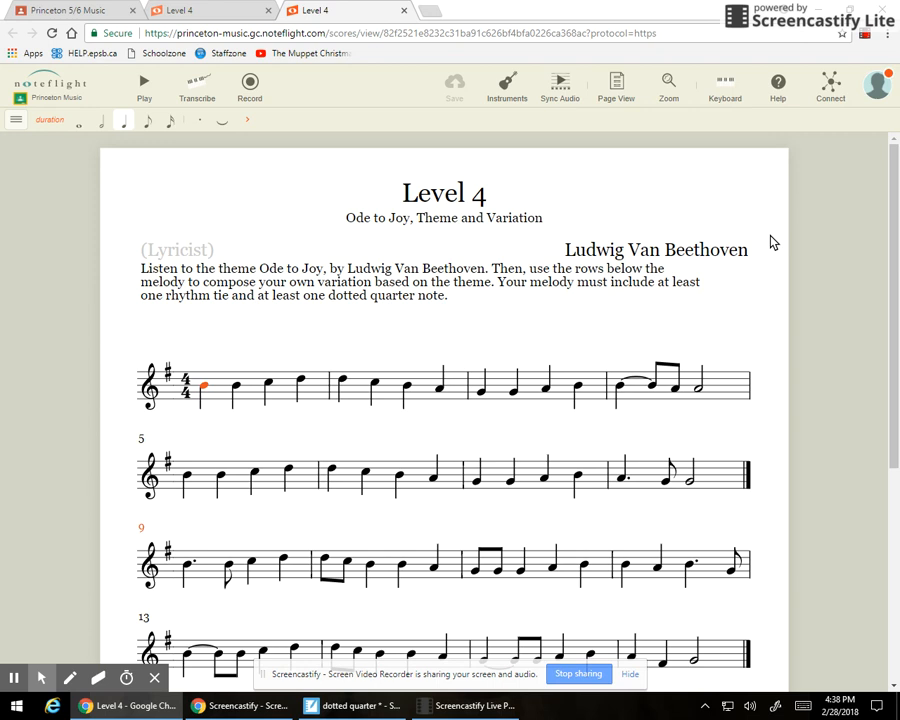